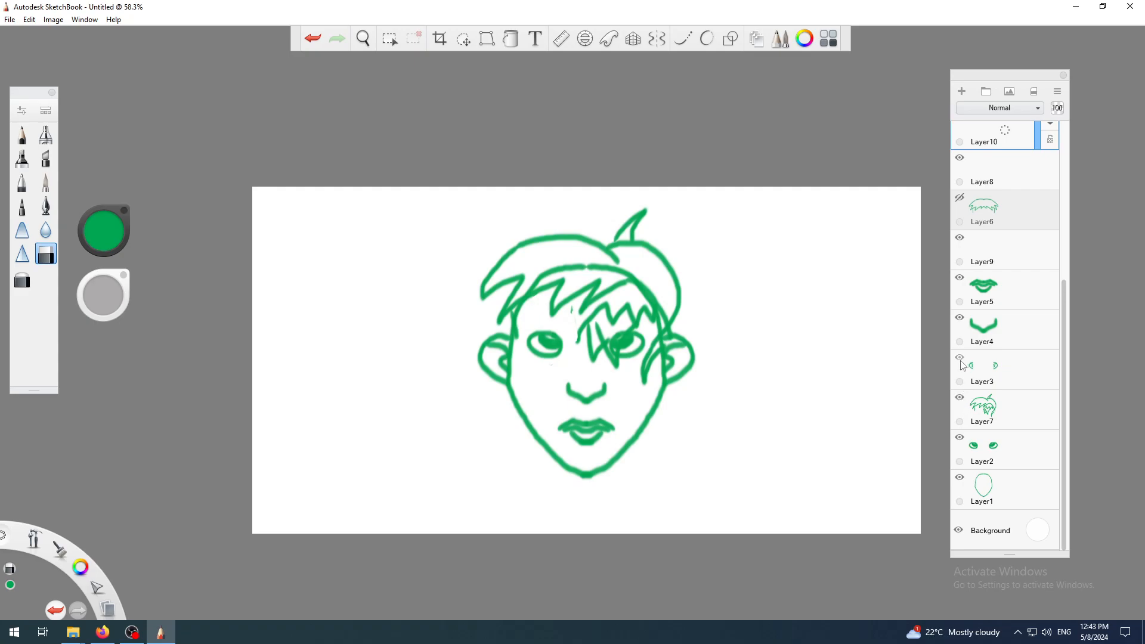
# Select the side-swept hair on Layer7 and toggle its visibility, leaving it hidden
pyautogui.click(1021, 412)
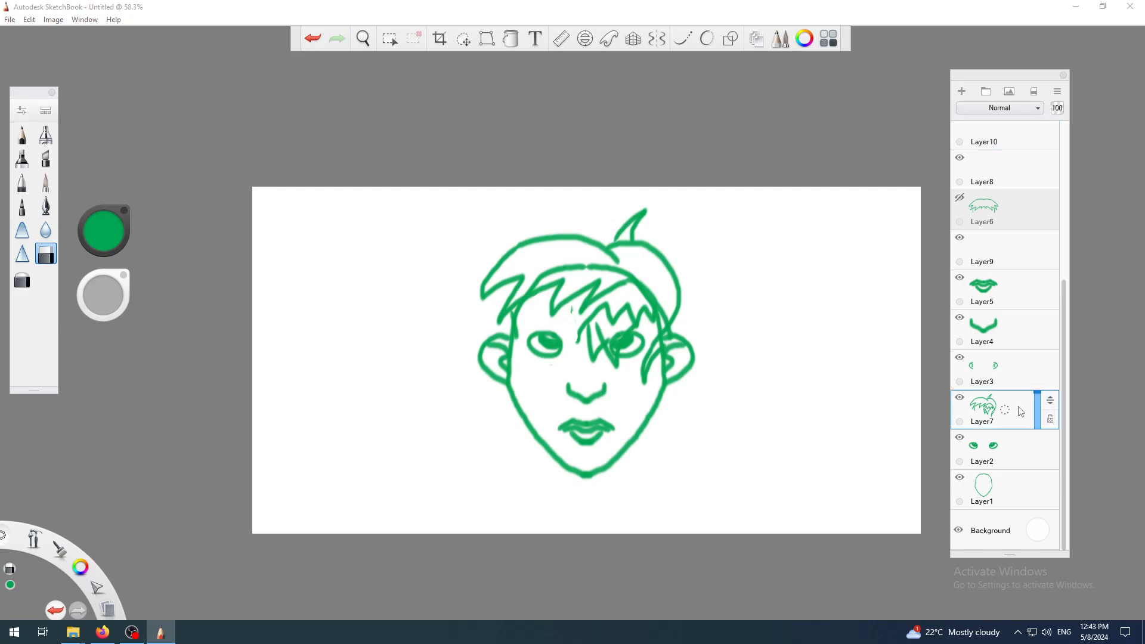
pyautogui.click(960, 399)
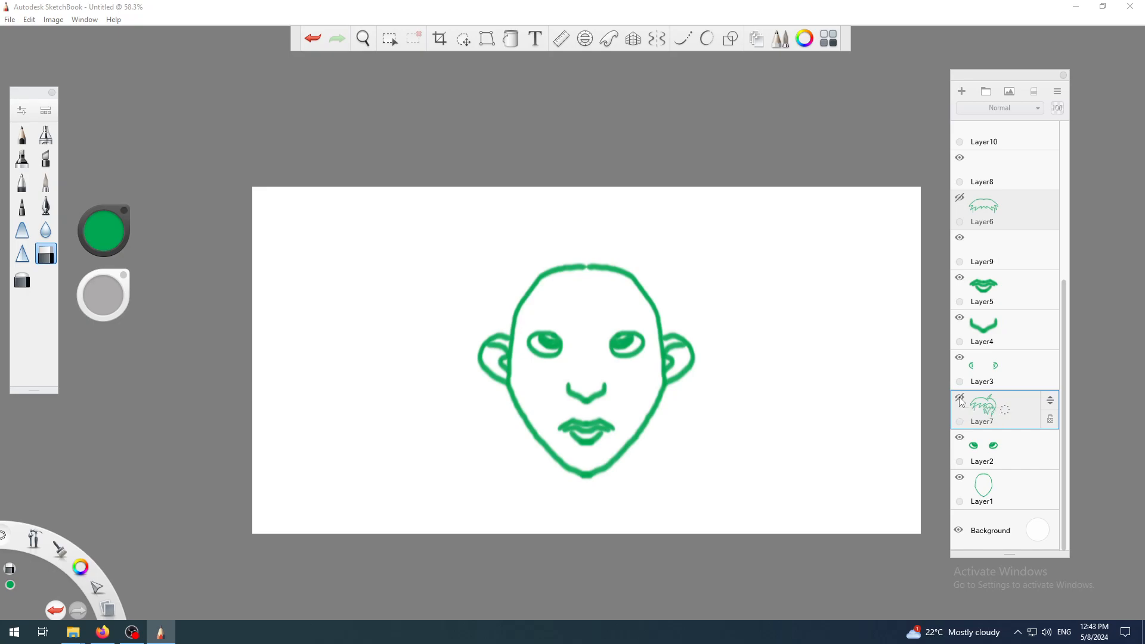
pyautogui.click(960, 398)
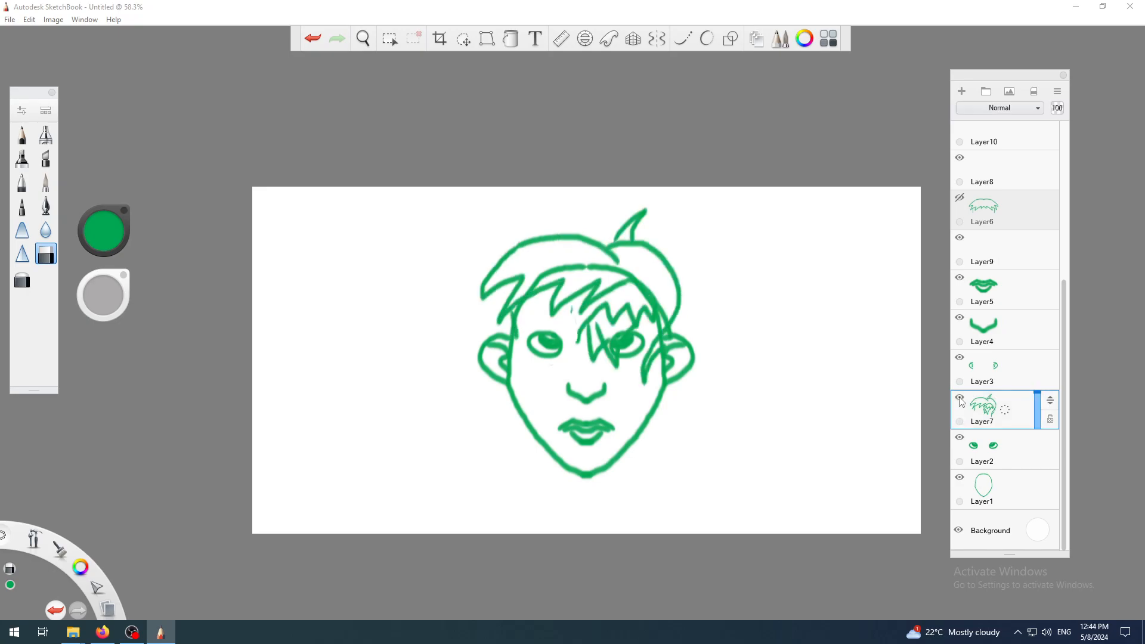
pyautogui.click(960, 398)
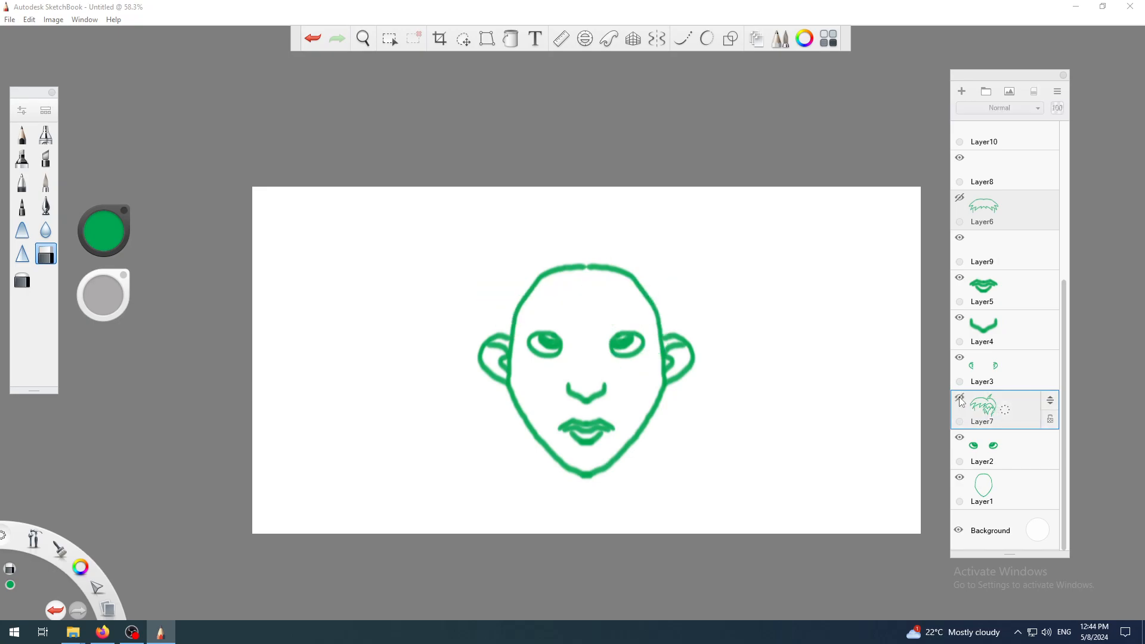
# Preview the symmetrical hairstyle on Layer6 twice by showing it, leaving it hidden again
pyautogui.click(959, 198)
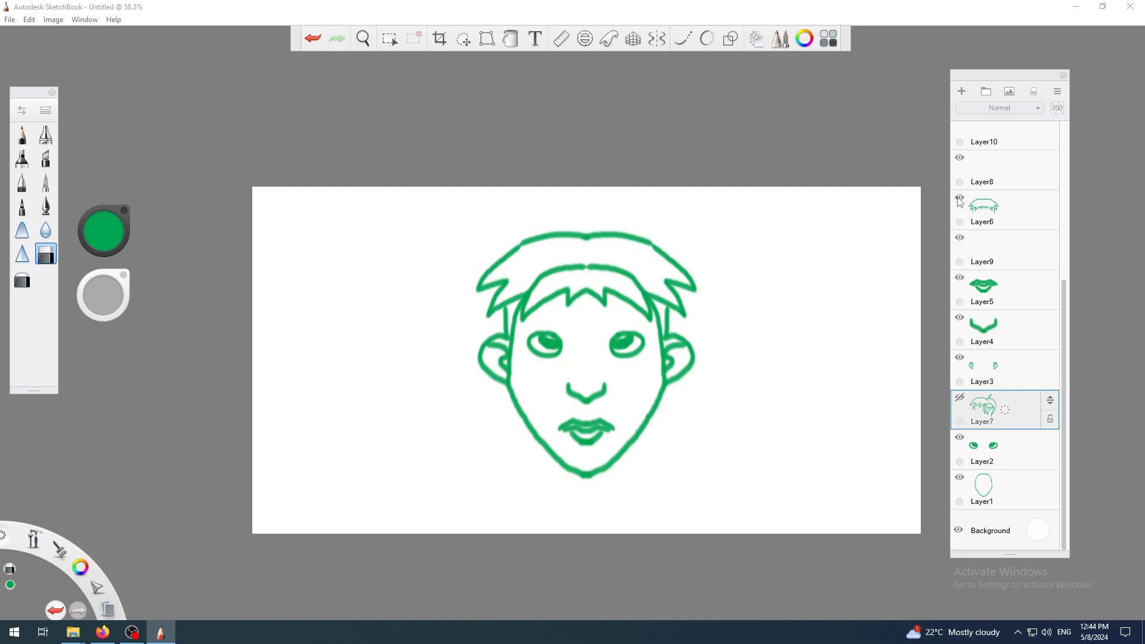
pyautogui.click(959, 198)
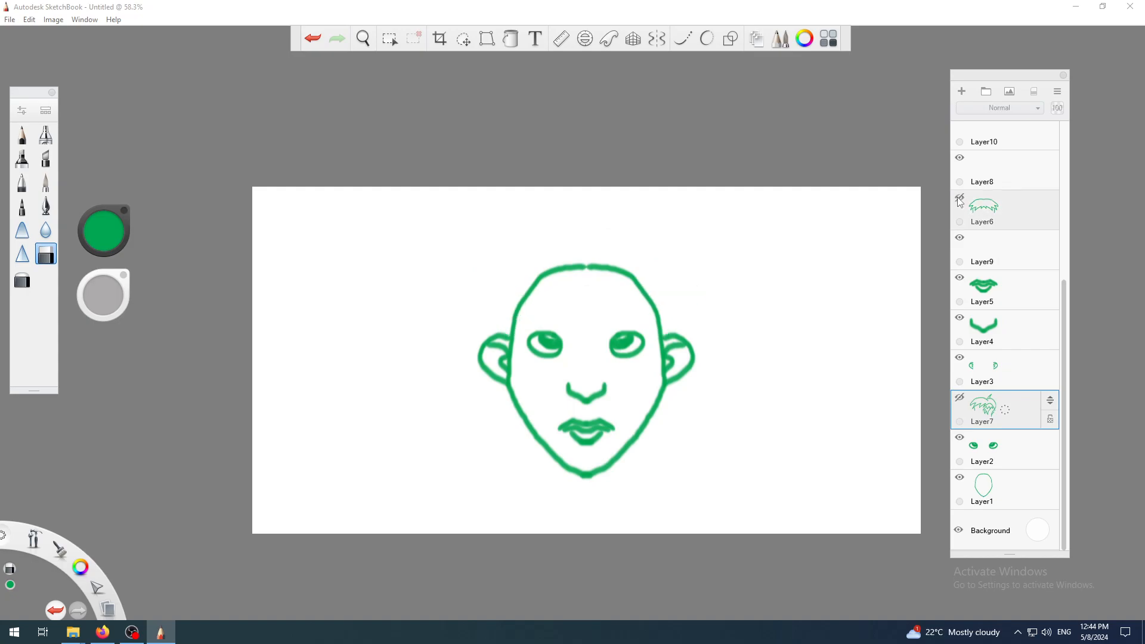
pyautogui.click(960, 199)
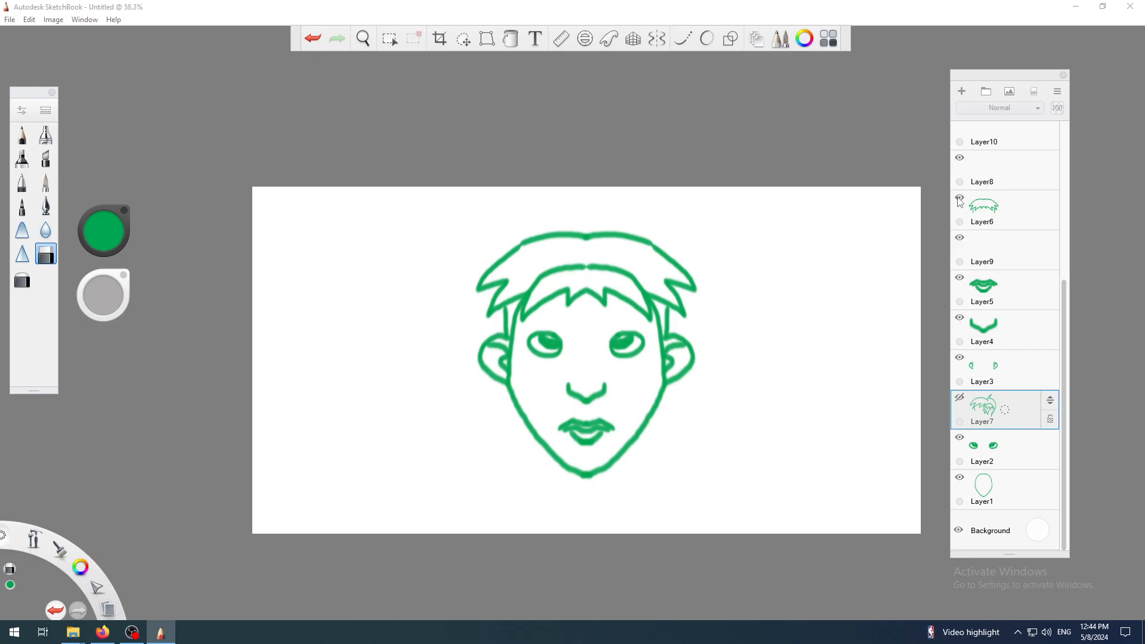
pyautogui.click(959, 199)
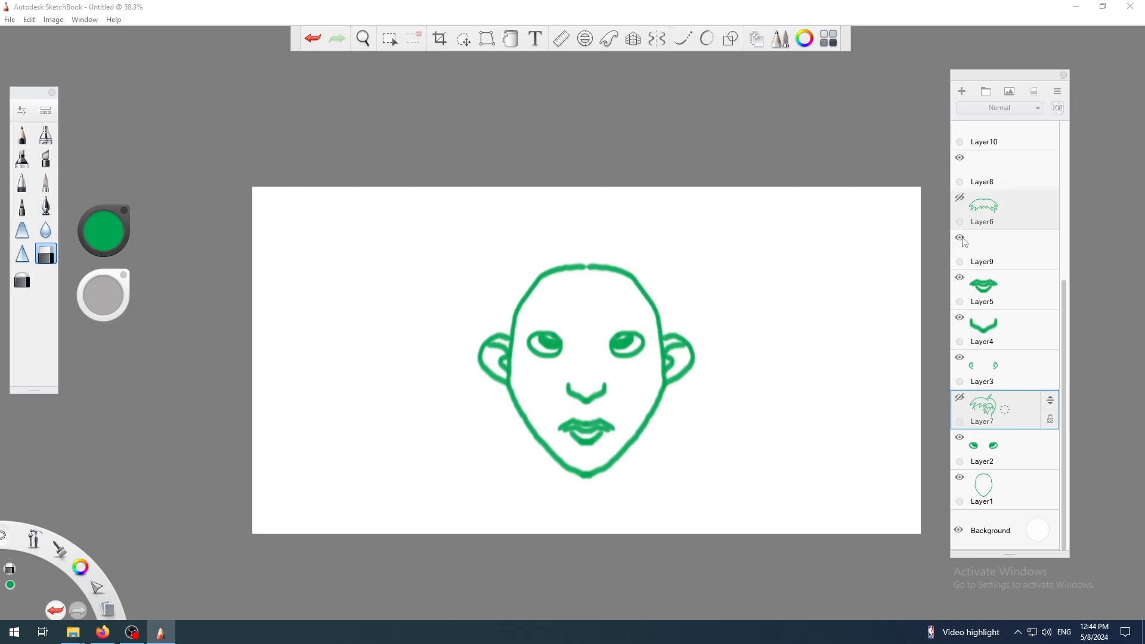
# Show the hair on Layer7 again, toggling its visibility once more and leaving it visible
pyautogui.click(963, 399)
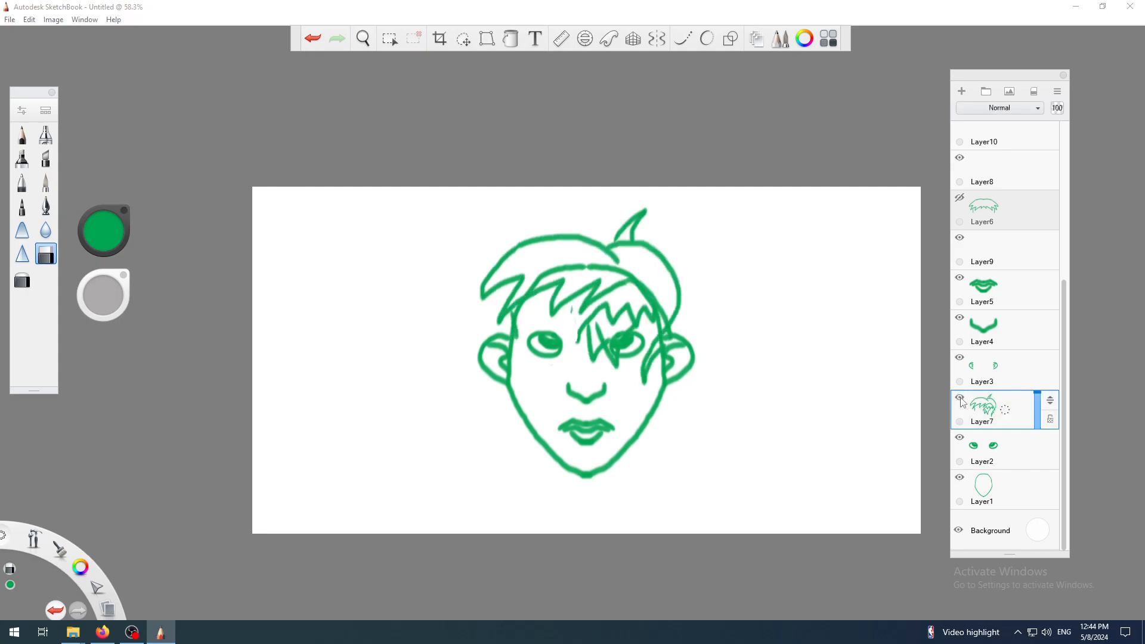
pyautogui.click(962, 398)
pyautogui.click(961, 398)
pyautogui.click(1055, 92)
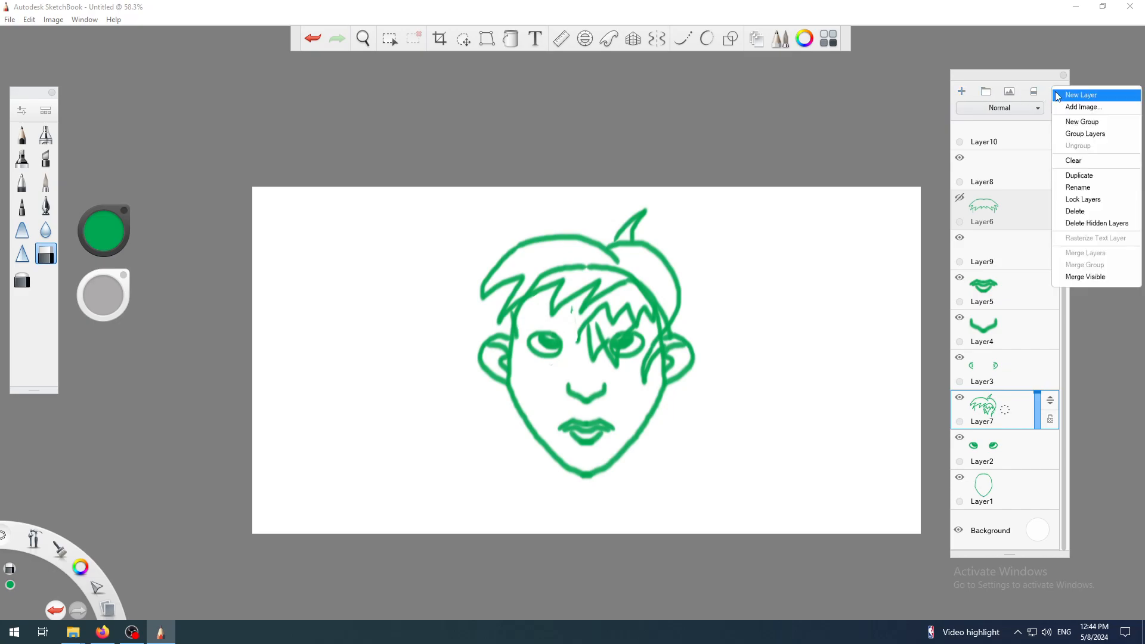
pyautogui.click(1012, 78)
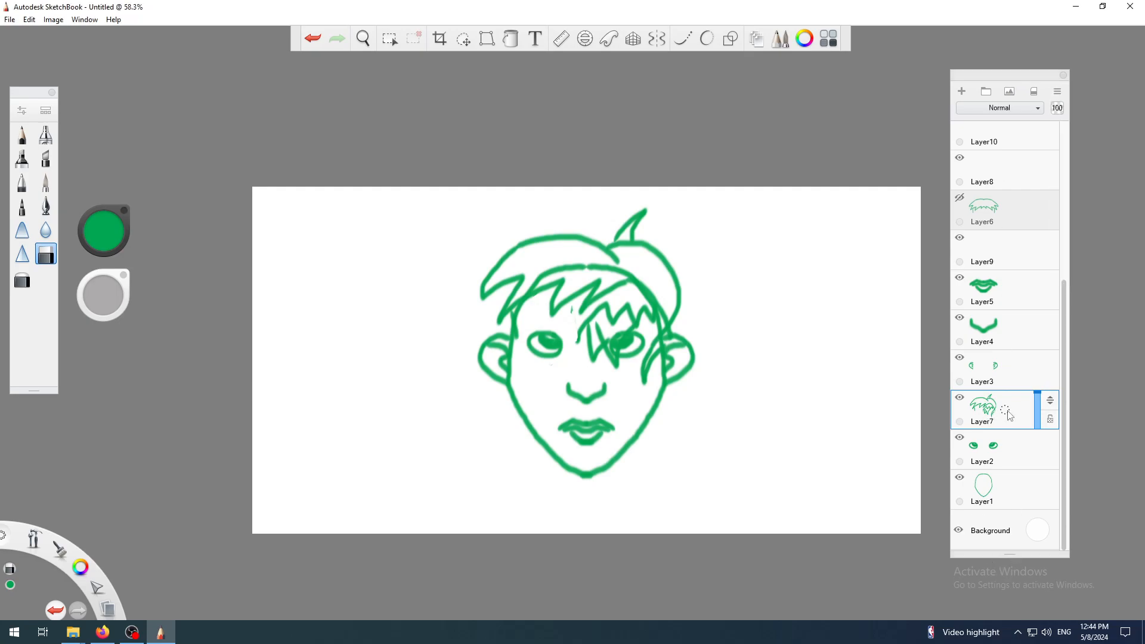
pyautogui.click(1004, 410)
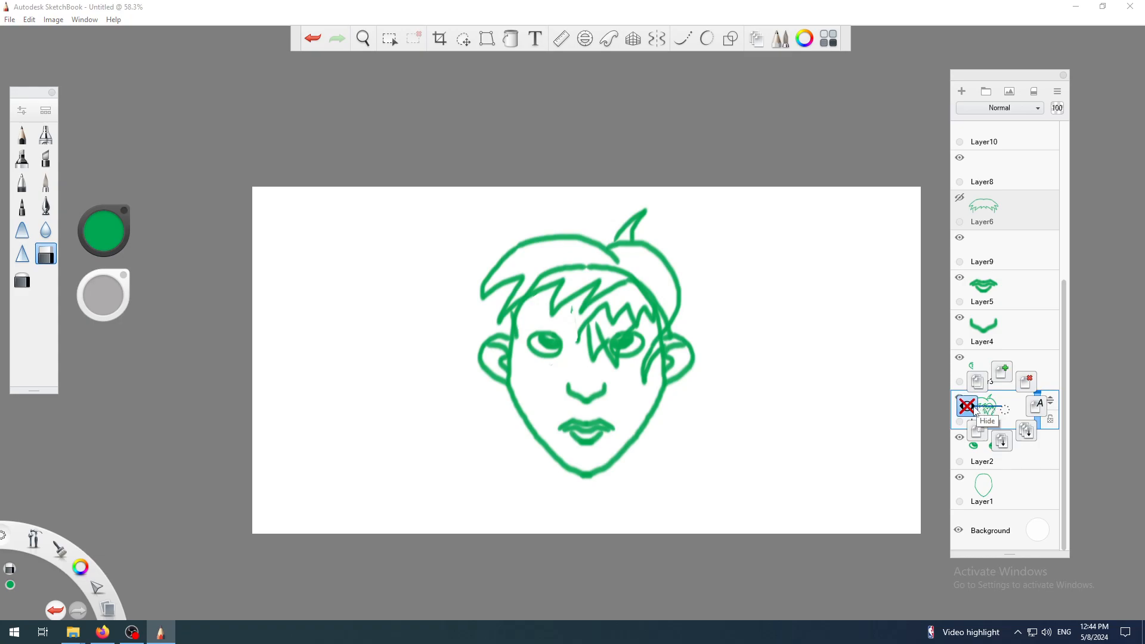
pyautogui.click(999, 411)
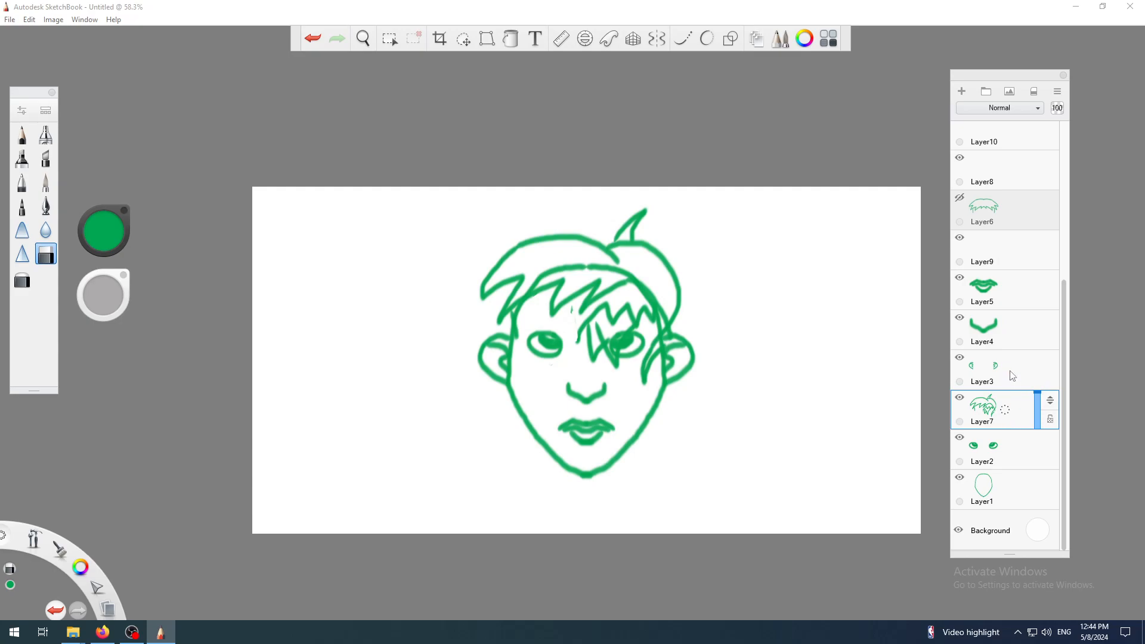
pyautogui.click(1009, 374)
pyautogui.click(1008, 327)
# Hide the Layer7 hair with the layer's Hide command and make it visible again
pyautogui.click(1008, 412)
pyautogui.click(1008, 411)
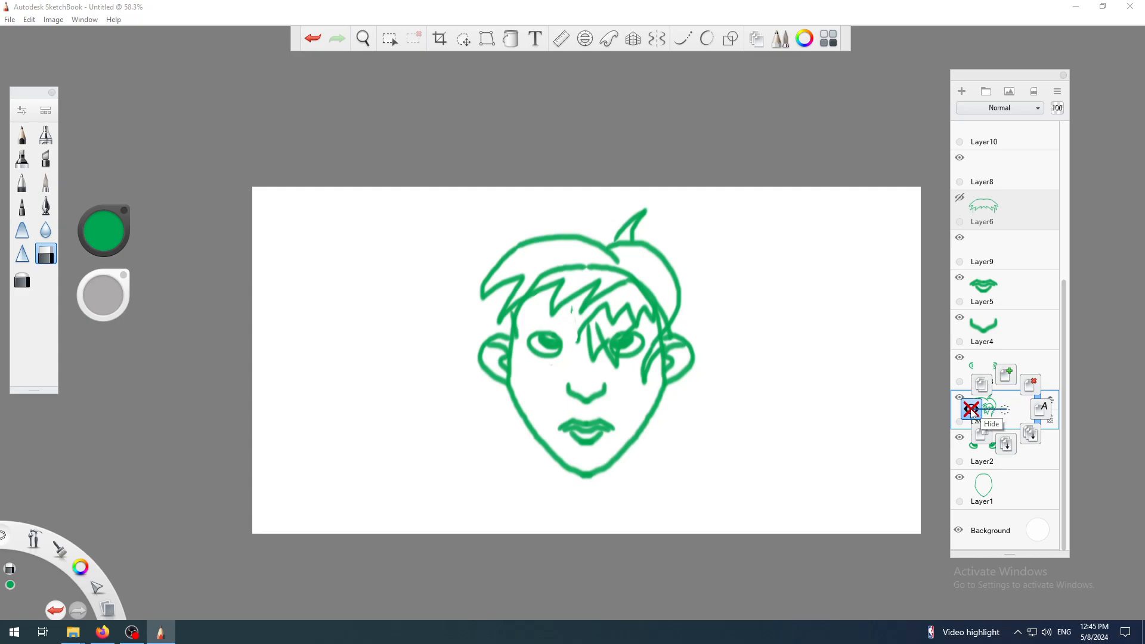
pyautogui.click(971, 409)
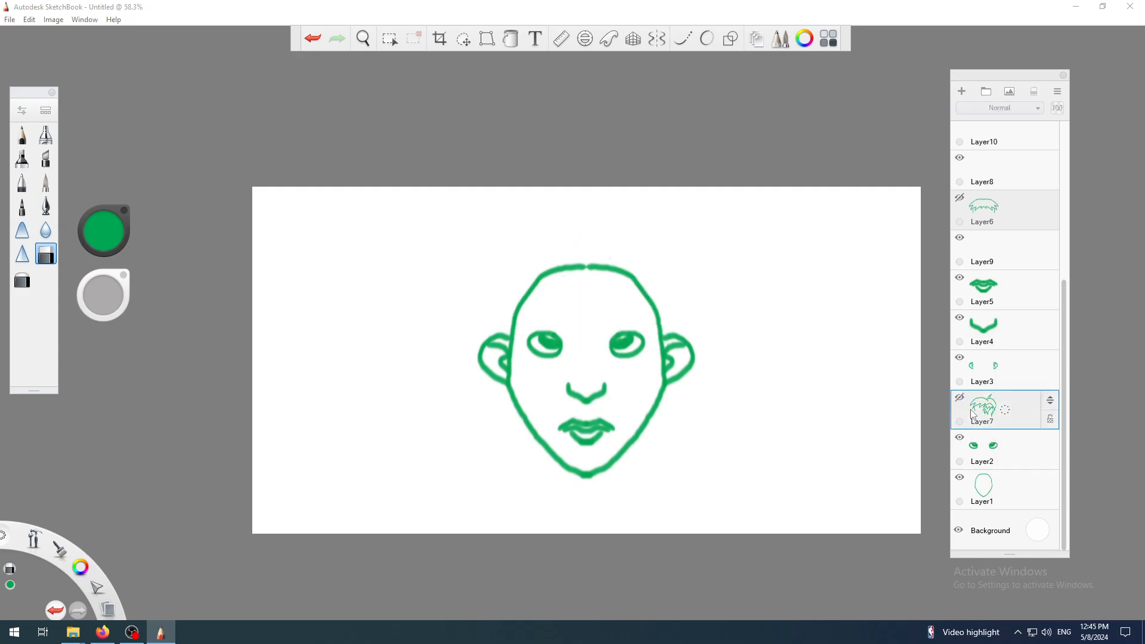
pyautogui.click(959, 399)
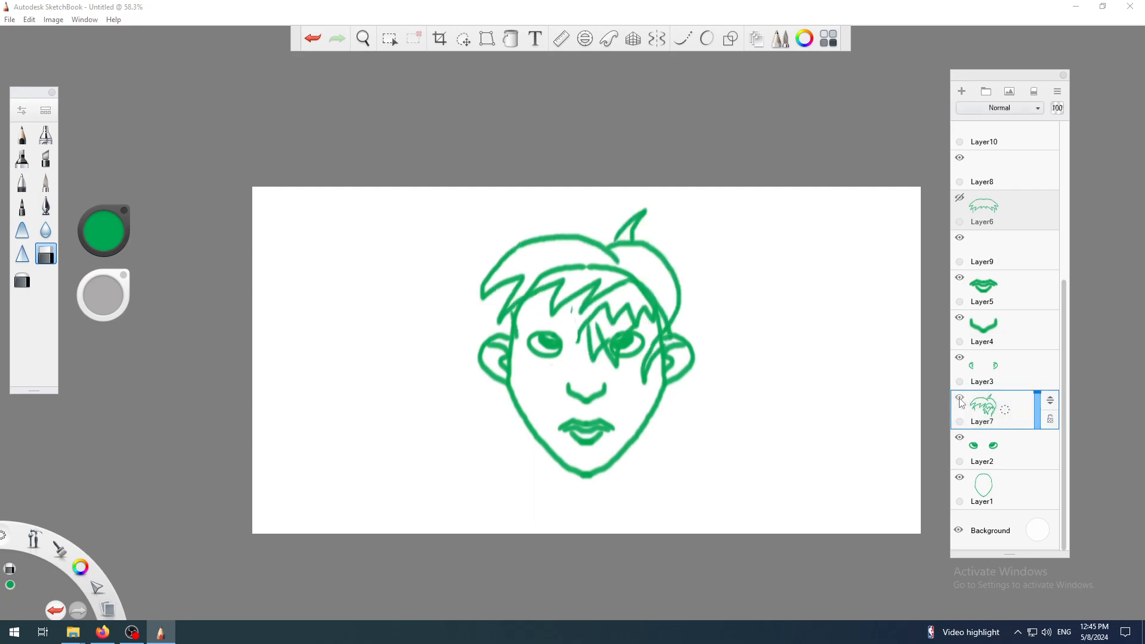
# Hide Layer2, Layer7, Layer3, Layer4 and Layer5 to isolate the head outline, keeping Layer9 visible
pyautogui.click(960, 399)
pyautogui.click(960, 399)
pyautogui.click(960, 439)
pyautogui.click(960, 399)
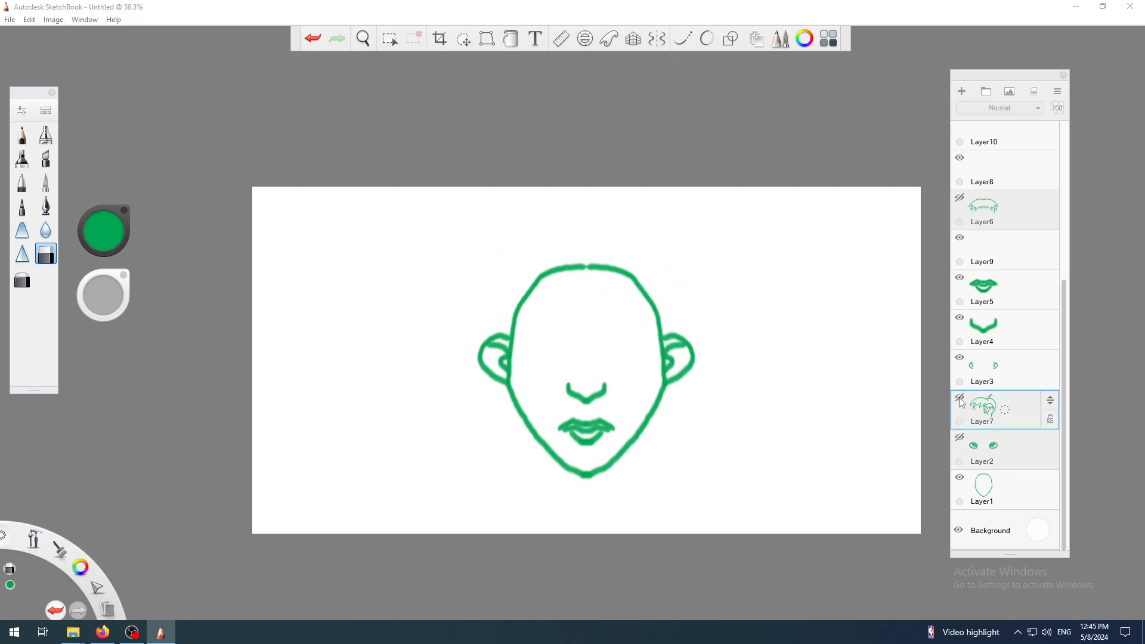
pyautogui.click(960, 358)
pyautogui.click(959, 319)
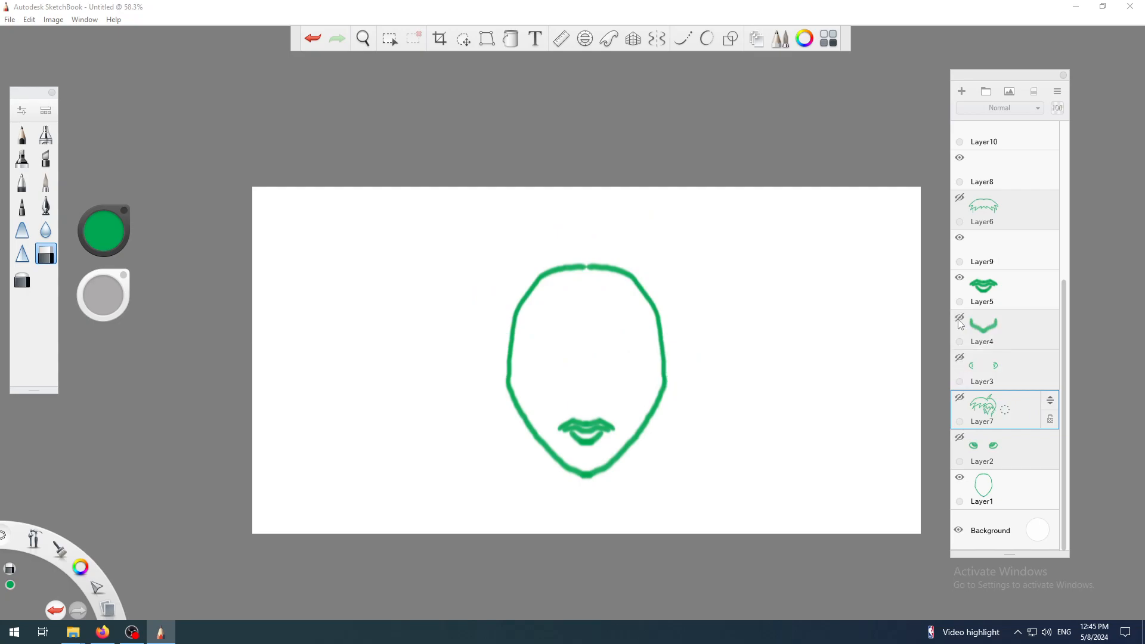
pyautogui.click(960, 278)
pyautogui.click(959, 238)
pyautogui.click(959, 239)
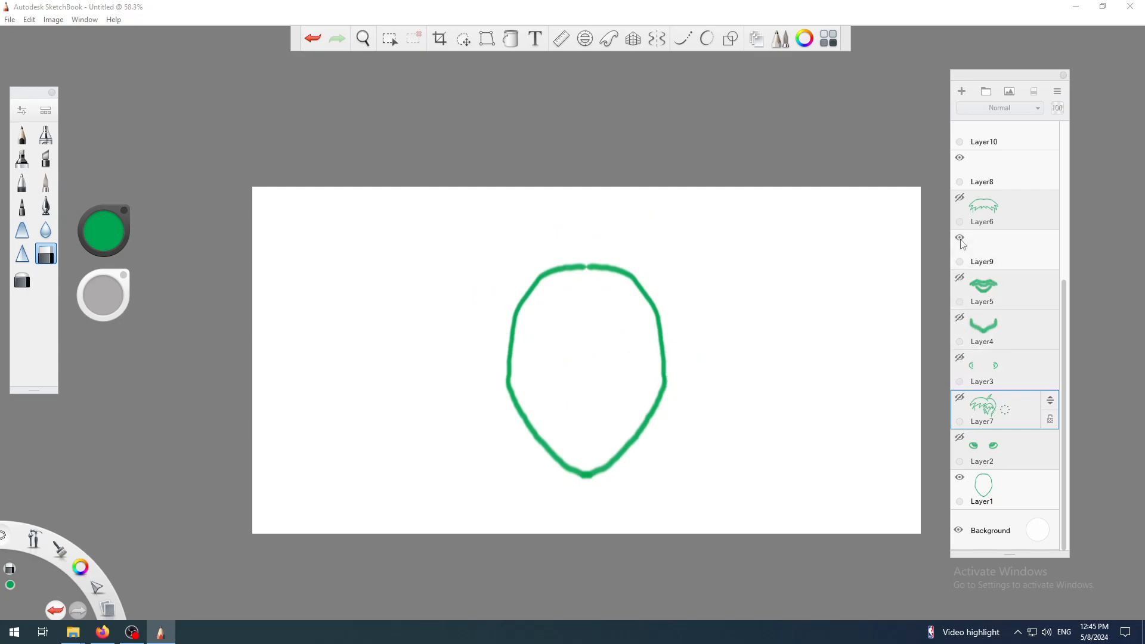
# Show the mouth, nose, ears, hair and eyes again on Layer5, Layer4, Layer3, Layer7 and Layer2
pyautogui.click(959, 278)
pyautogui.click(959, 318)
pyautogui.click(959, 359)
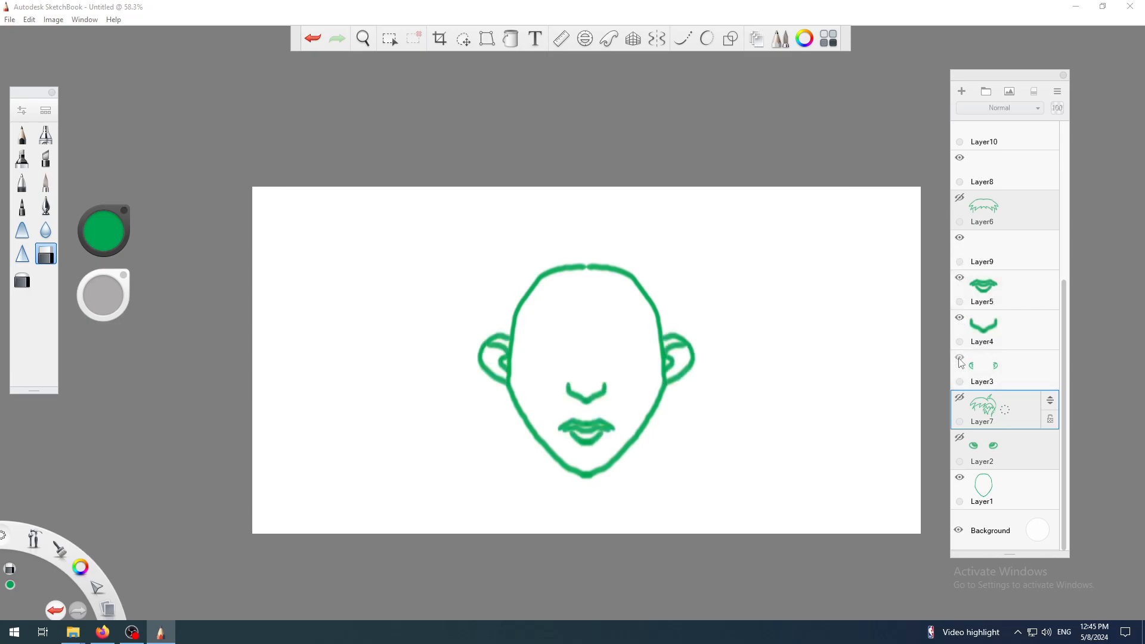
pyautogui.click(959, 398)
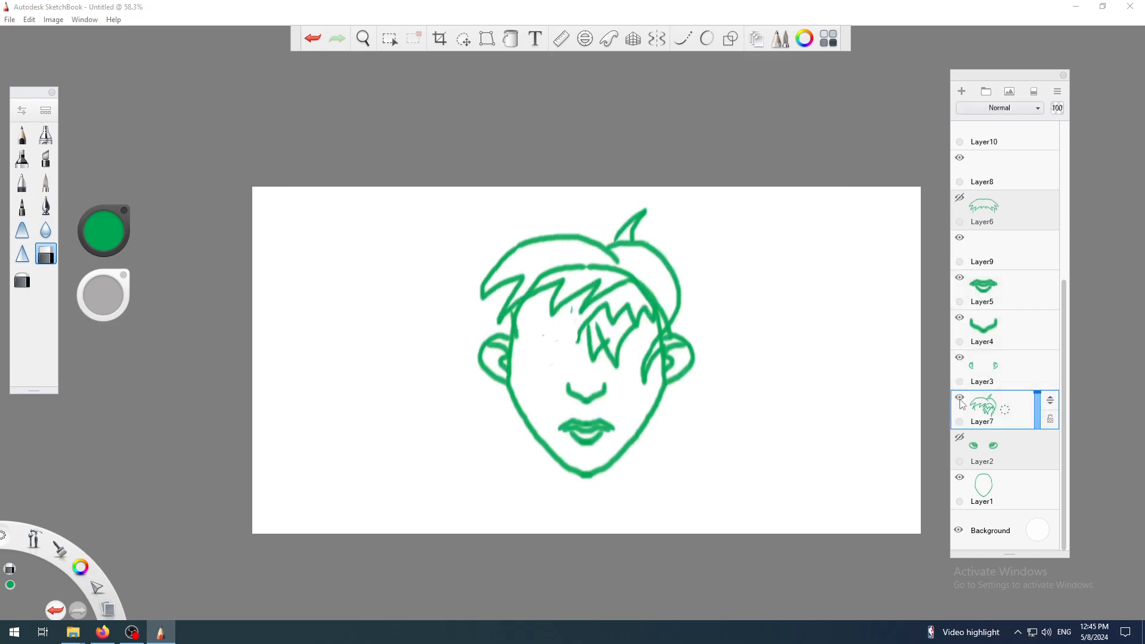
pyautogui.click(958, 439)
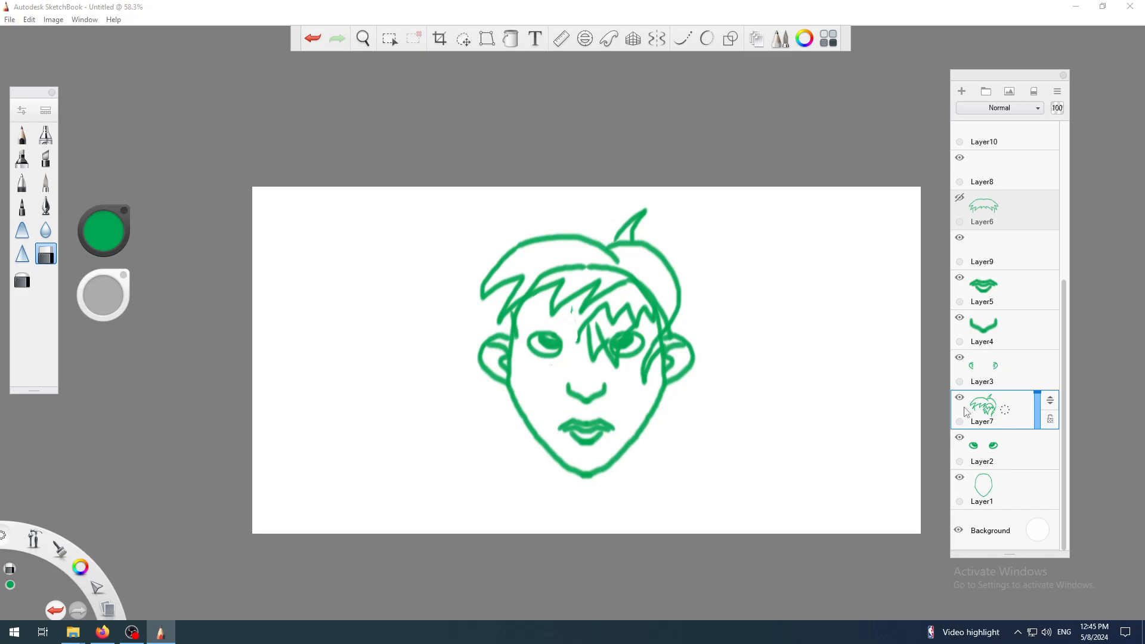
# Select the eyes layer, Layer2, and toggle the overlapping Layer7 hair in close-up, leaving the hair hidden
pyautogui.press('space')
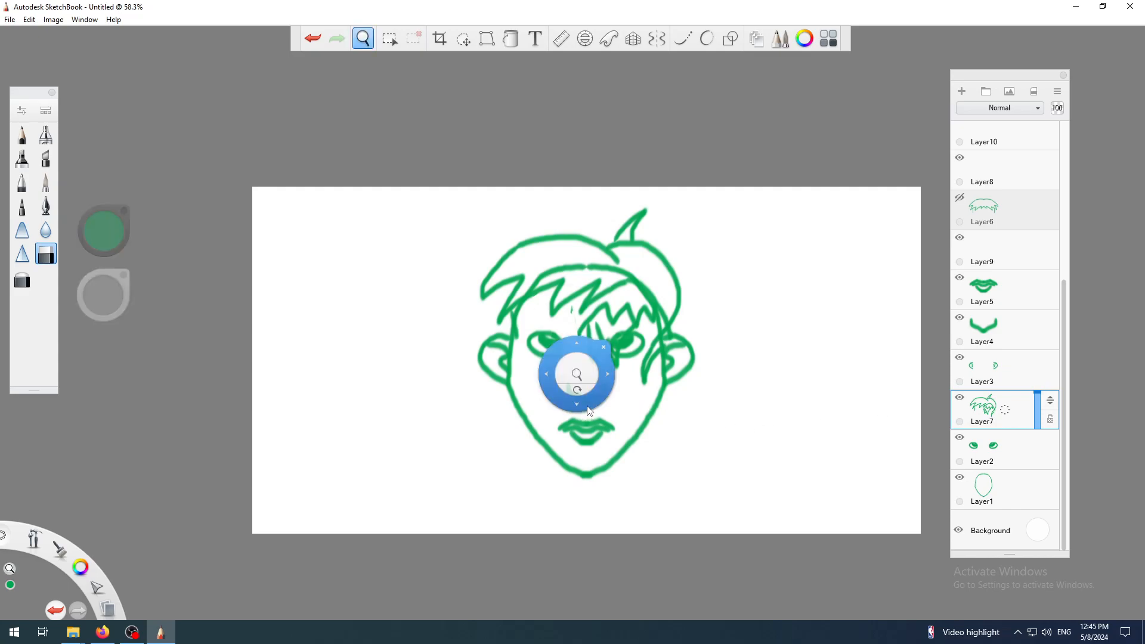
pyautogui.moveTo(577, 378); pyautogui.dragTo(726, 225)
pyautogui.moveTo(720, 266)
pyautogui.mouseDown()
pyautogui.moveTo(531, 514)
pyautogui.moveTo(517, 431)
pyautogui.moveTo(527, 447)
pyautogui.mouseUp()
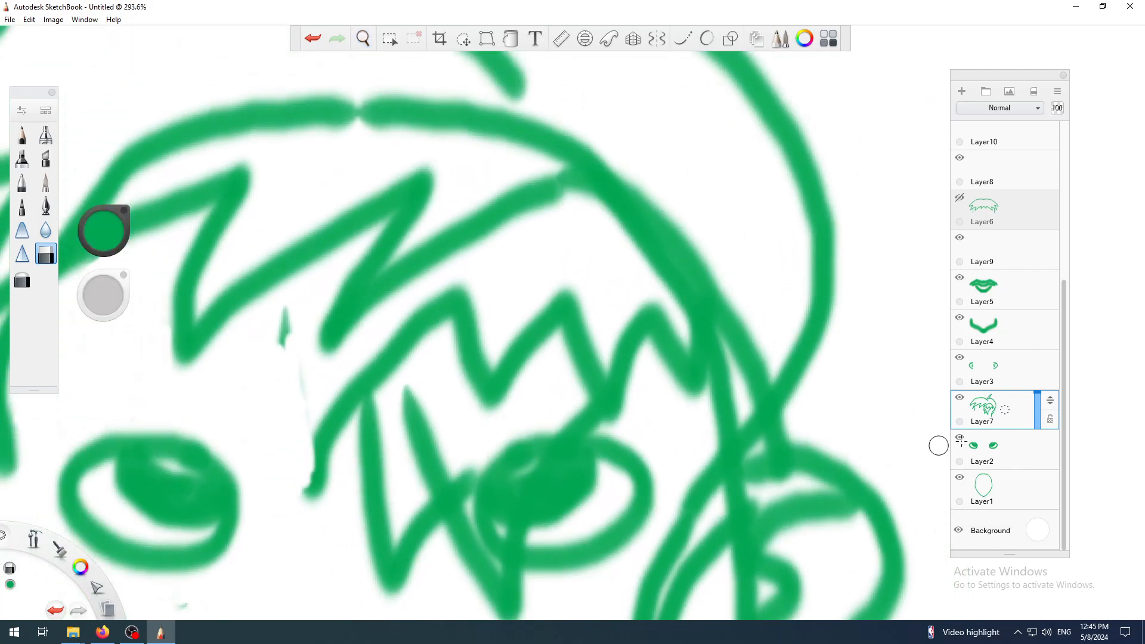
pyautogui.click(1013, 453)
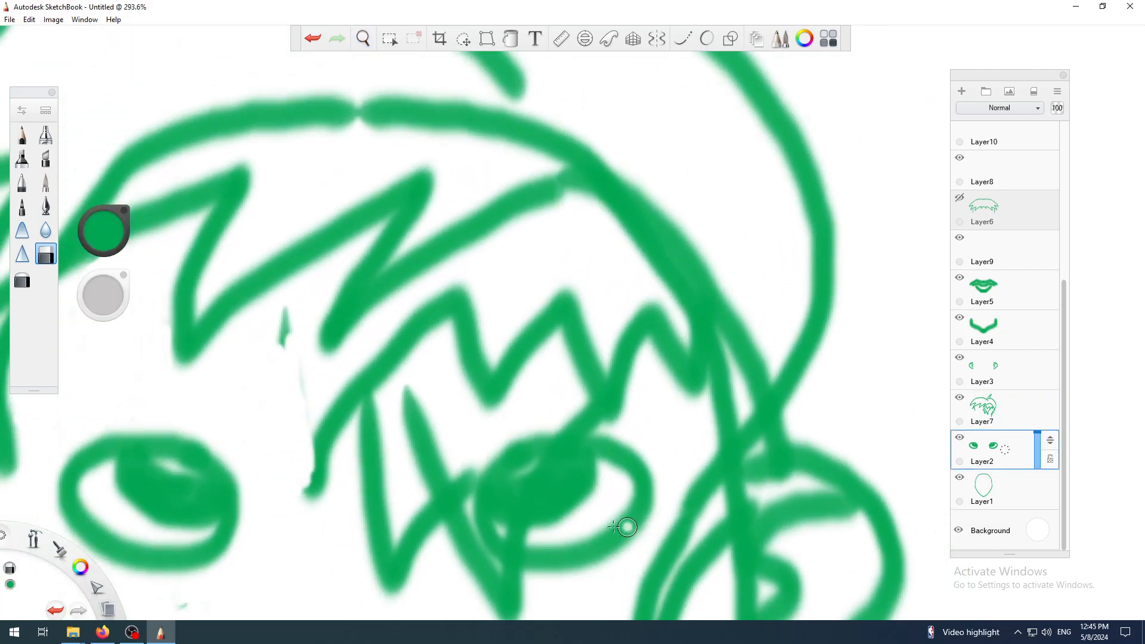
pyautogui.press('space')
pyautogui.moveTo(571, 535); pyautogui.dragTo(646, 358)
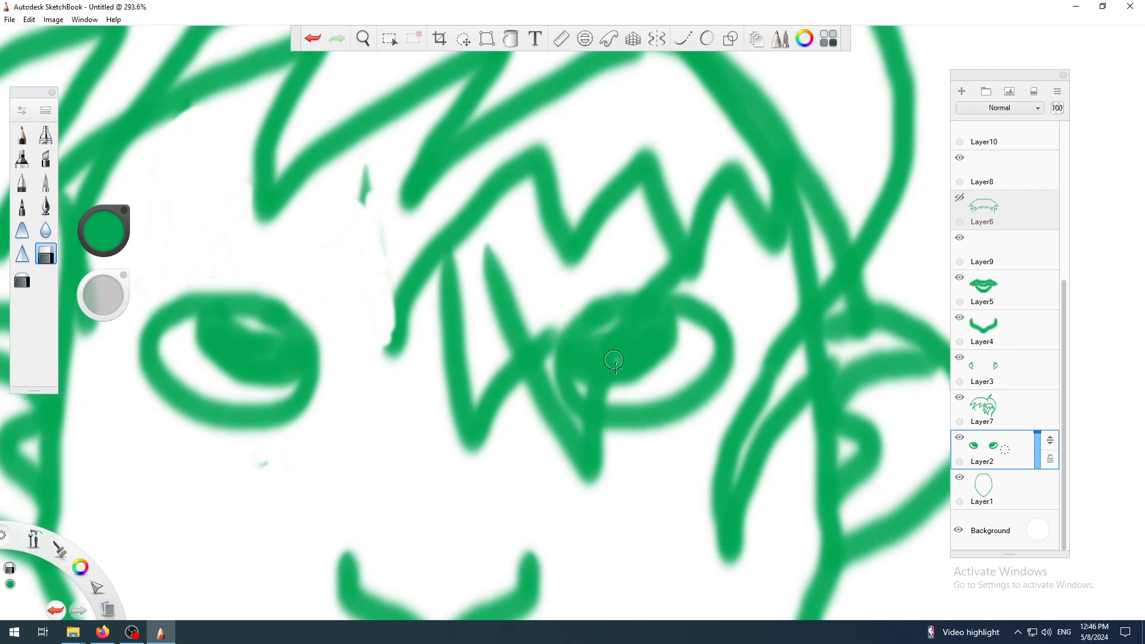
pyautogui.click(959, 398)
pyautogui.click(960, 398)
pyautogui.click(960, 398)
# Preview the Layer6 hairstyle on the whole face and hide it again
pyautogui.press('space')
pyautogui.moveTo(688, 362); pyautogui.dragTo(754, 522)
pyautogui.click(959, 198)
pyautogui.click(959, 199)
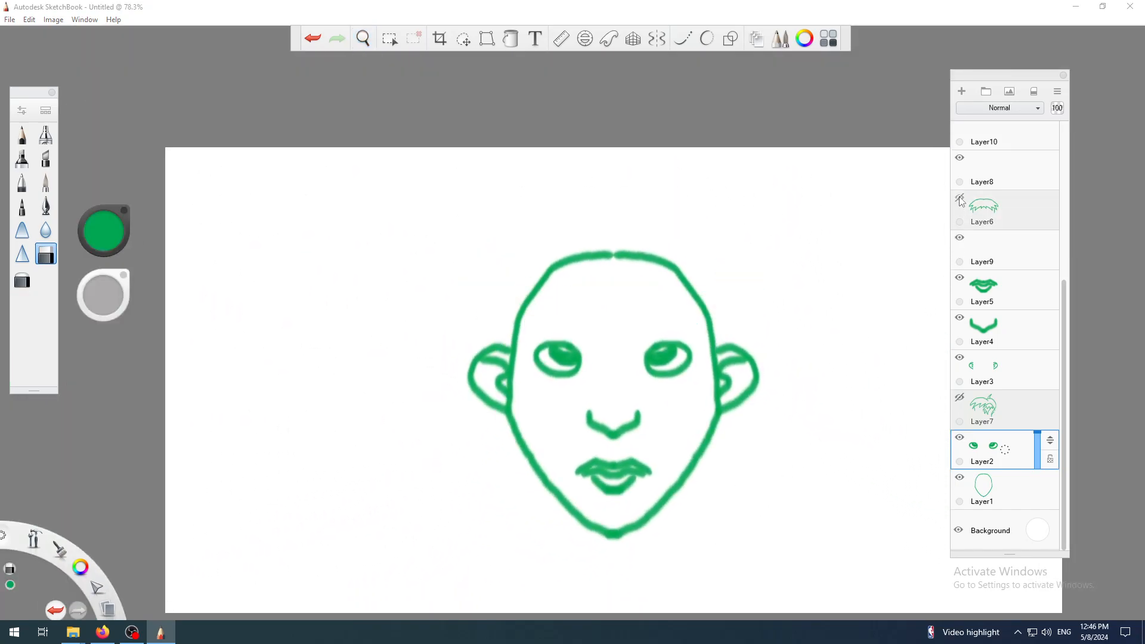
# Preview the Layer7 hairstyle on the face twice, leaving it hidden
pyautogui.click(960, 398)
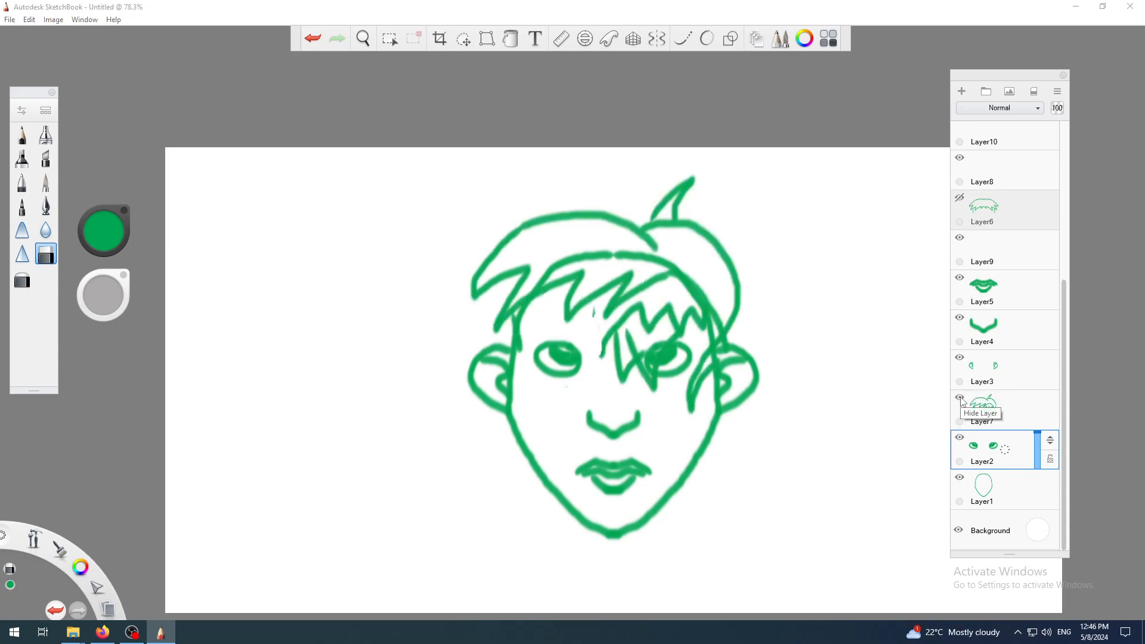
pyautogui.click(960, 398)
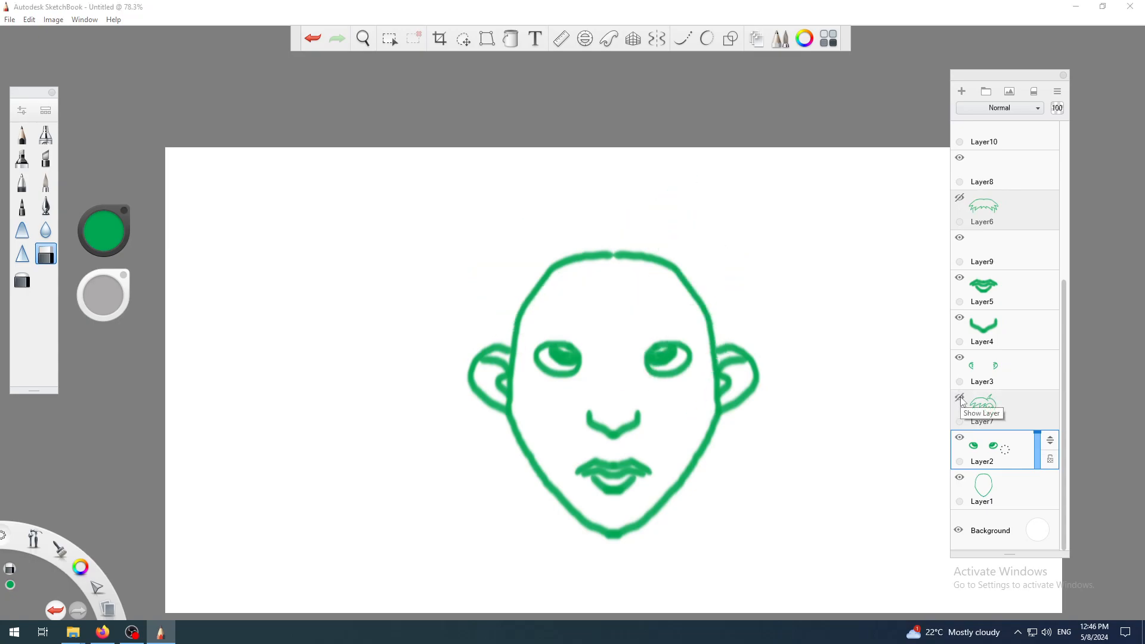
pyautogui.click(960, 399)
pyautogui.click(959, 398)
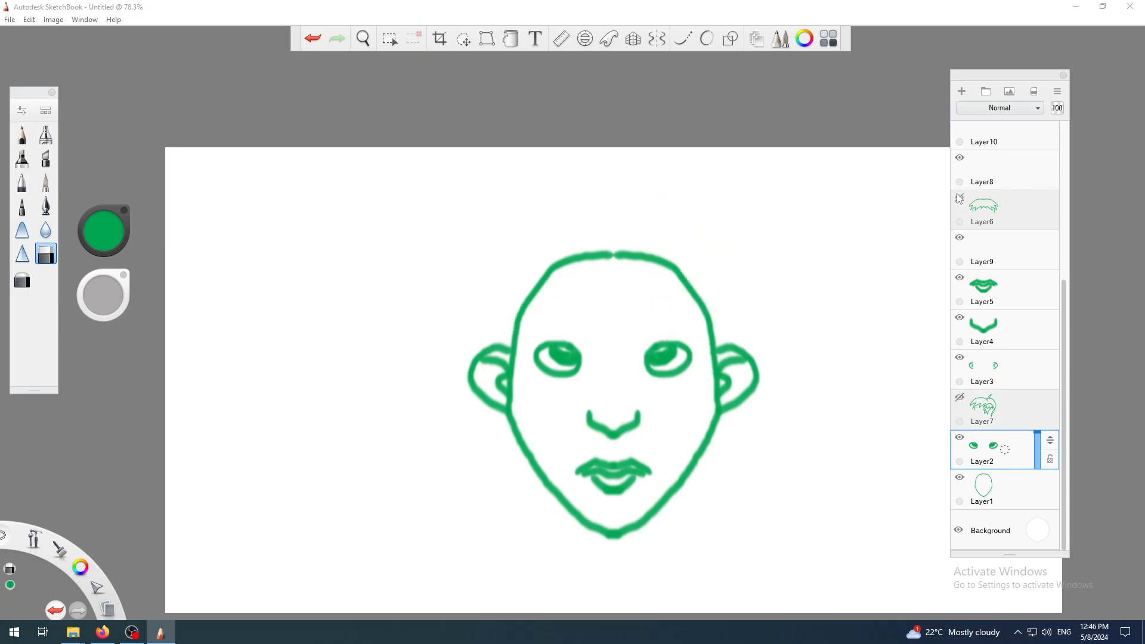
# Compare the Layer6 and Layer7 hairstyles alone and overlaid, ending with only Layer7's hair visible
pyautogui.click(960, 199)
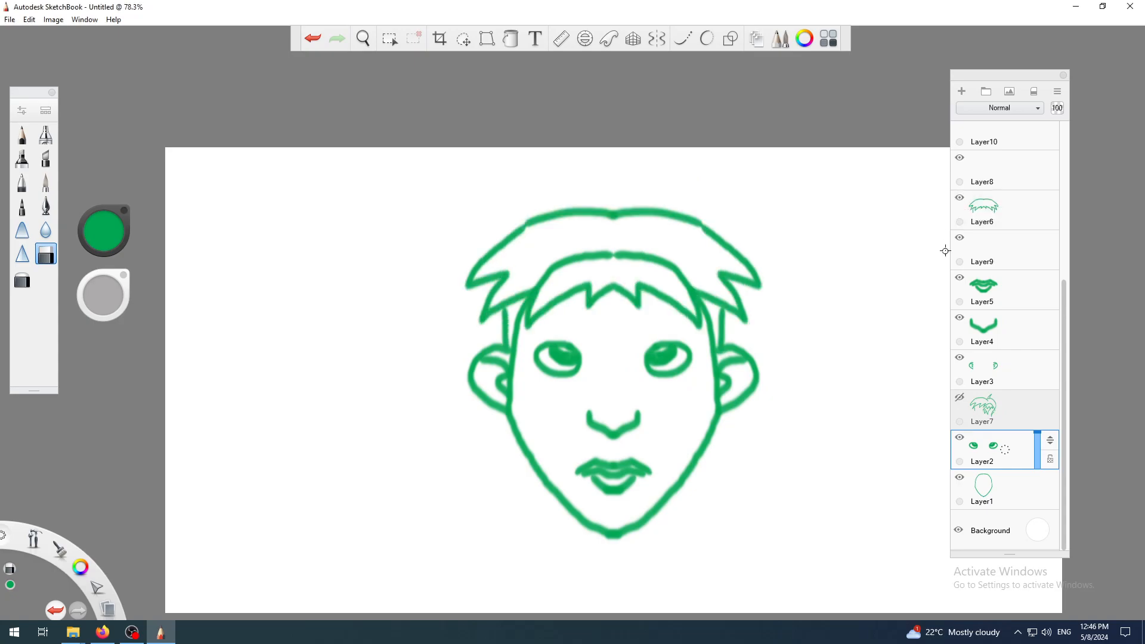
pyautogui.click(959, 399)
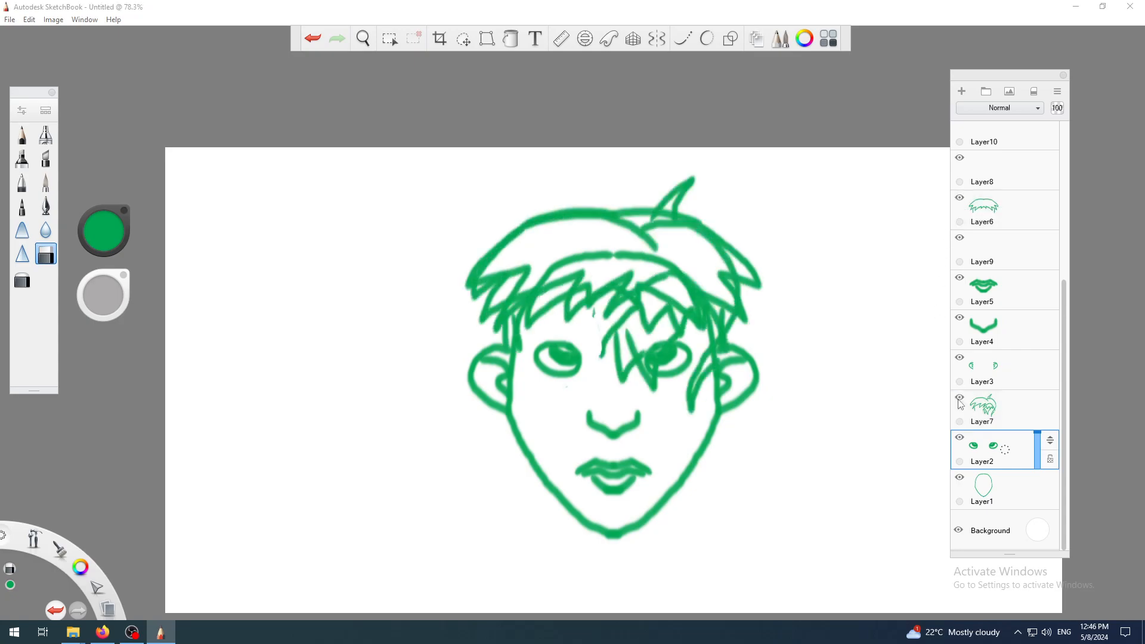
pyautogui.click(959, 400)
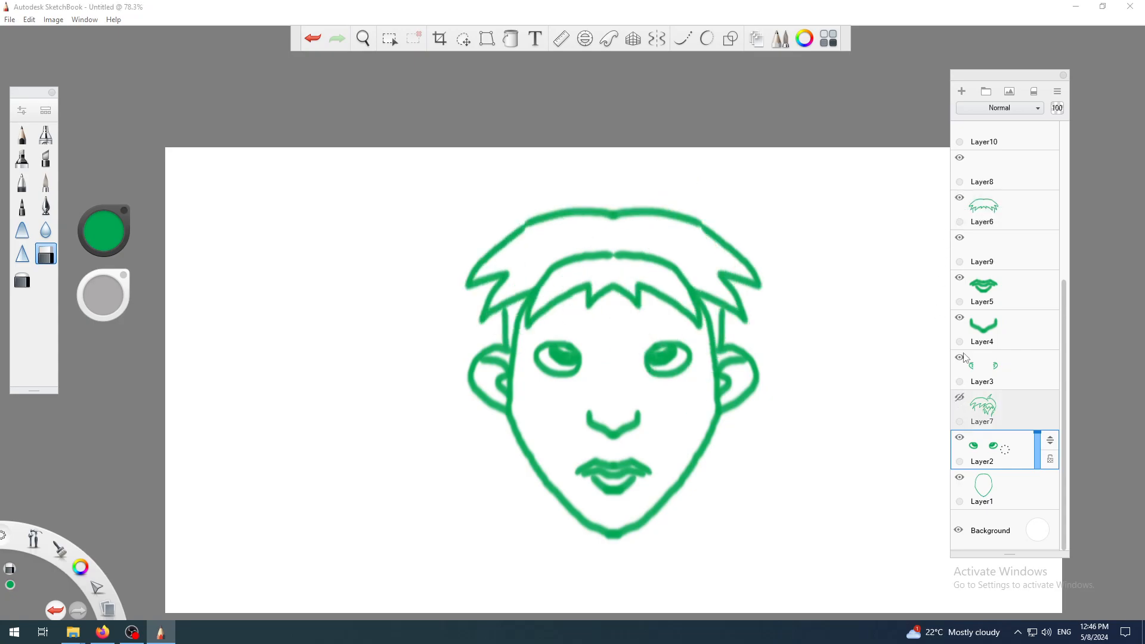
pyautogui.click(960, 200)
pyautogui.click(960, 398)
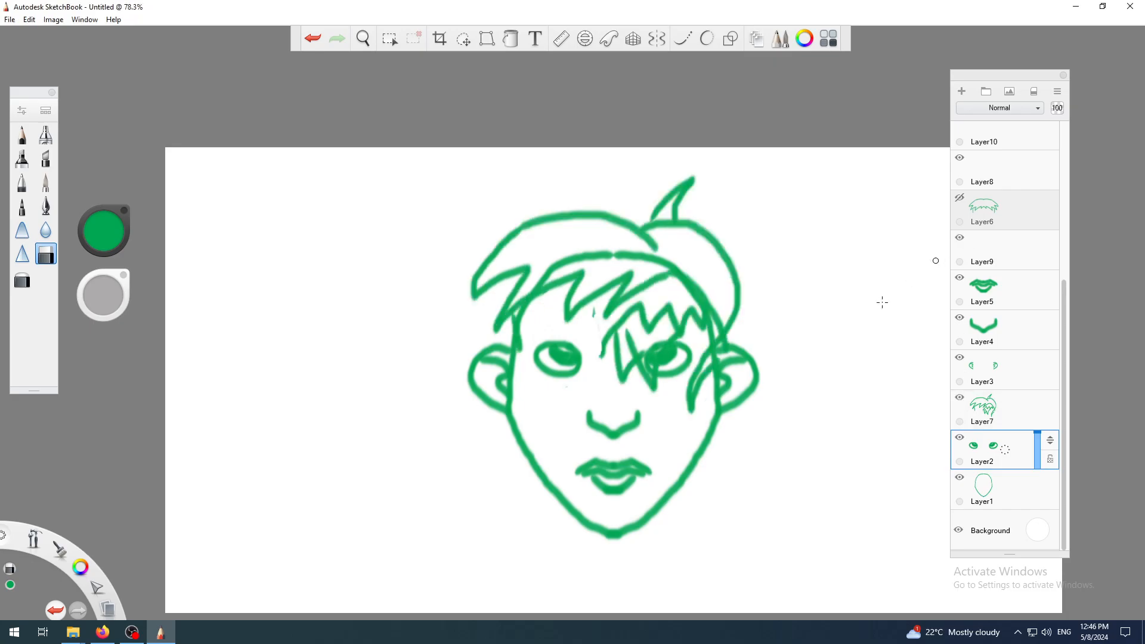
pyautogui.click(131, 633)
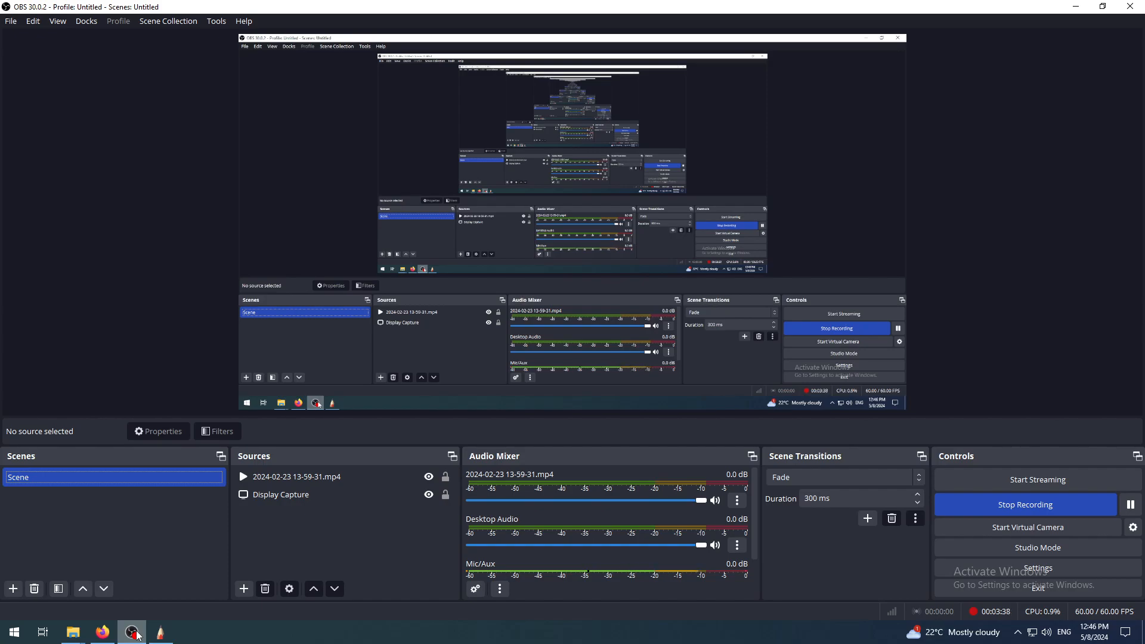
pyautogui.click(132, 633)
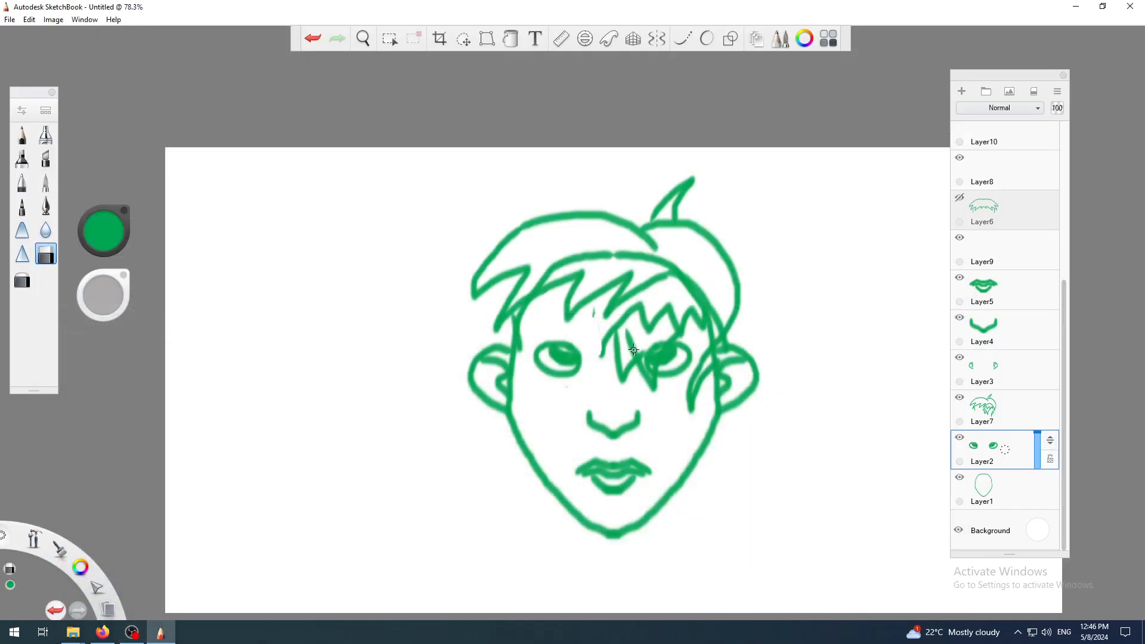
# Hide and show again the nose on Layer4 and the ears on Layer3
pyautogui.click(959, 318)
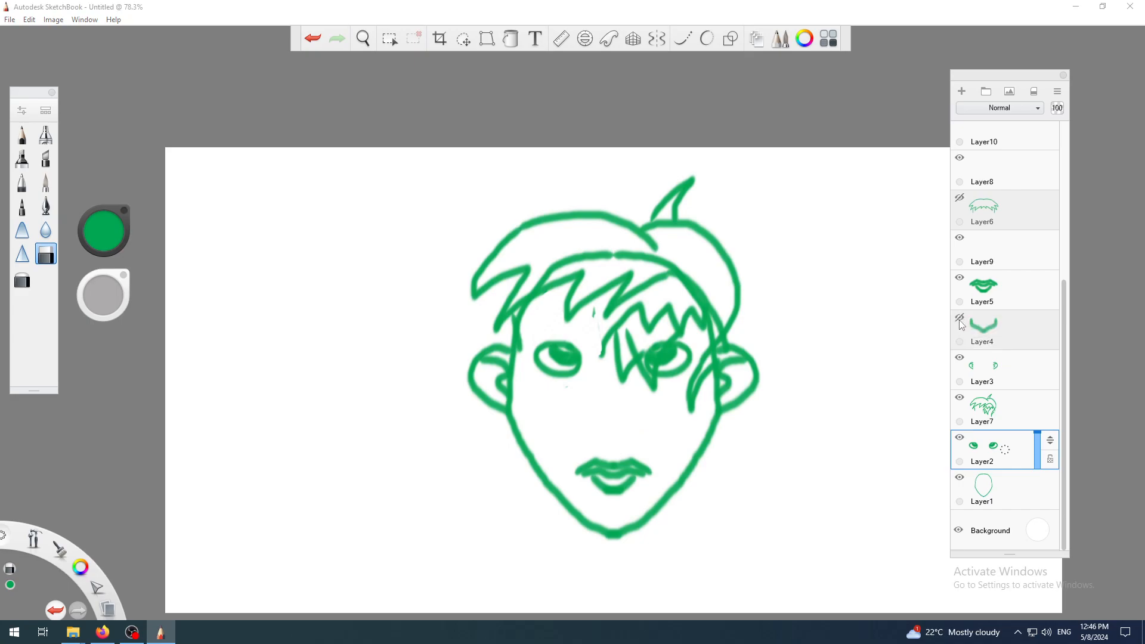
pyautogui.click(959, 319)
pyautogui.click(960, 358)
pyautogui.click(959, 359)
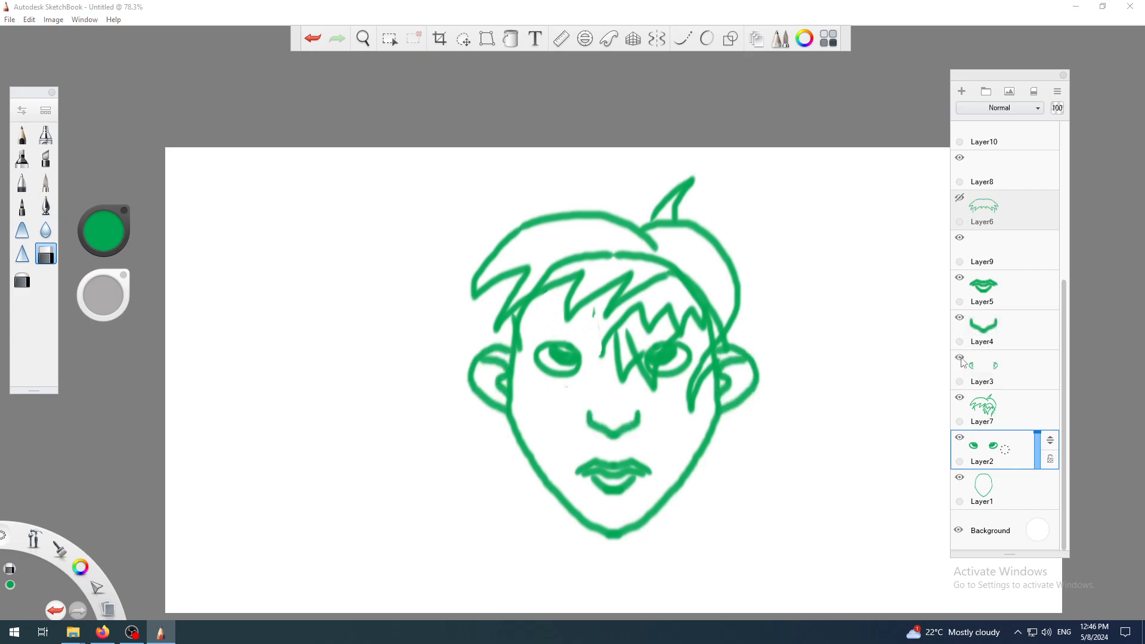
pyautogui.click(960, 319)
pyautogui.click(959, 320)
# Toggle the visibility of the eyes on Layer2 and the hair on Layer7, leaving both layers visible
pyautogui.click(1004, 450)
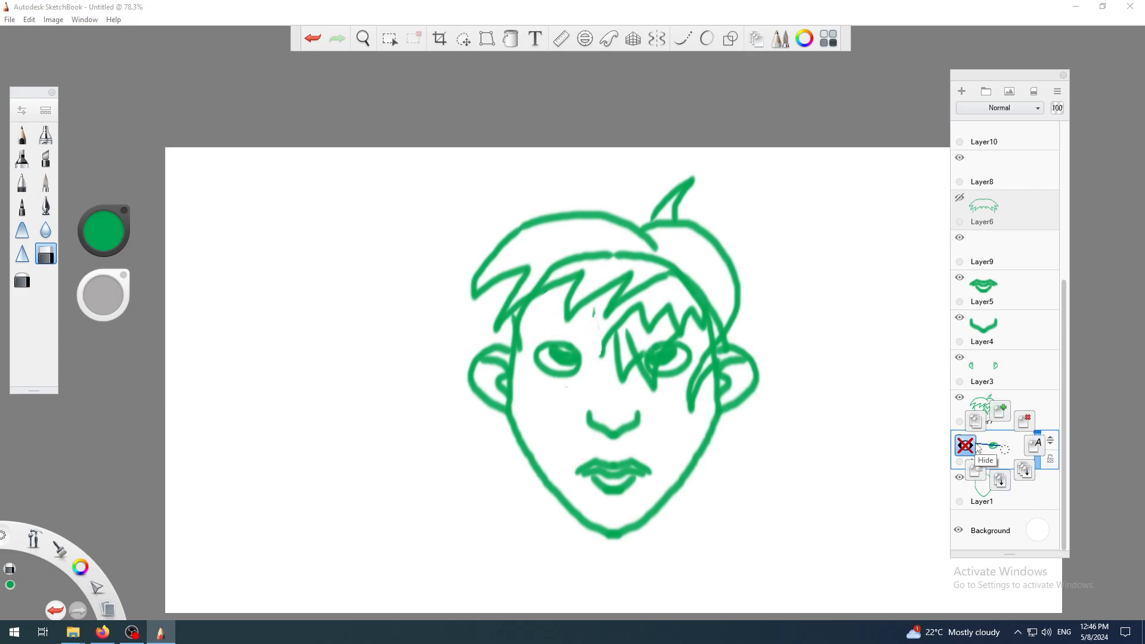
pyautogui.click(977, 446)
pyautogui.click(993, 447)
pyautogui.click(966, 445)
pyautogui.click(959, 438)
pyautogui.click(959, 437)
pyautogui.click(959, 397)
pyautogui.click(960, 397)
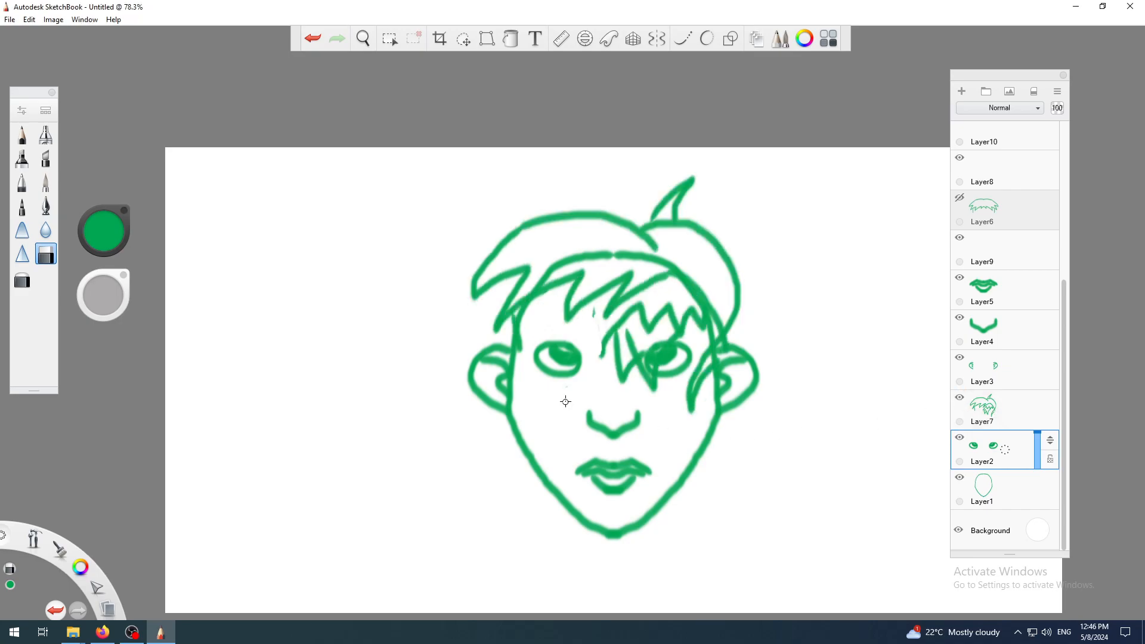